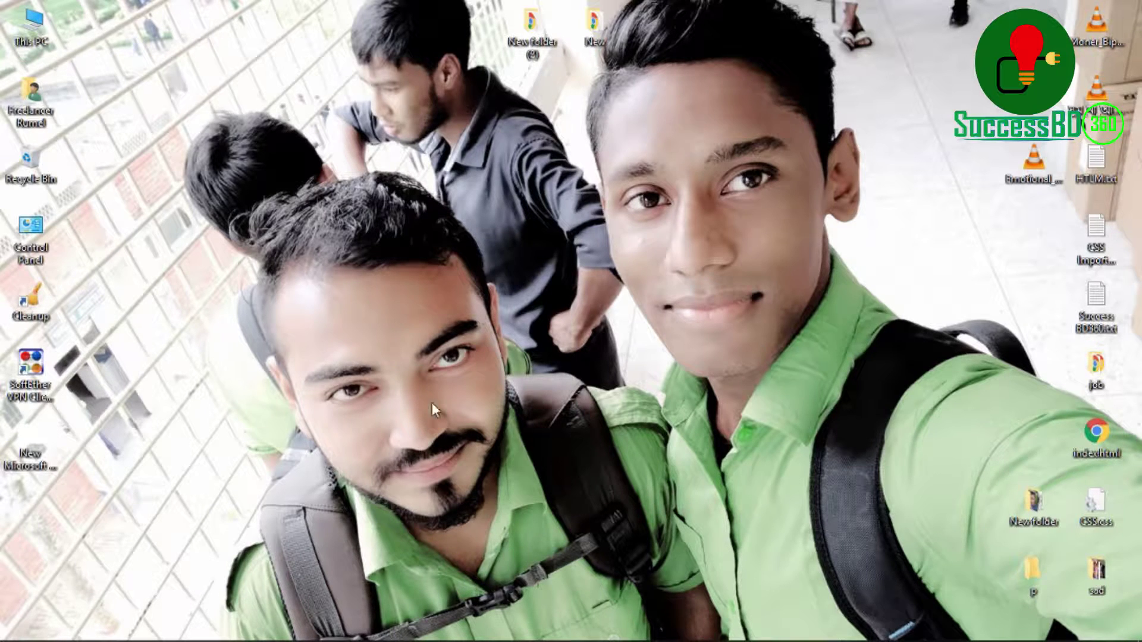
Bring Chrome forward and reach My Drive through the Google apps grid.
click(477, 626)
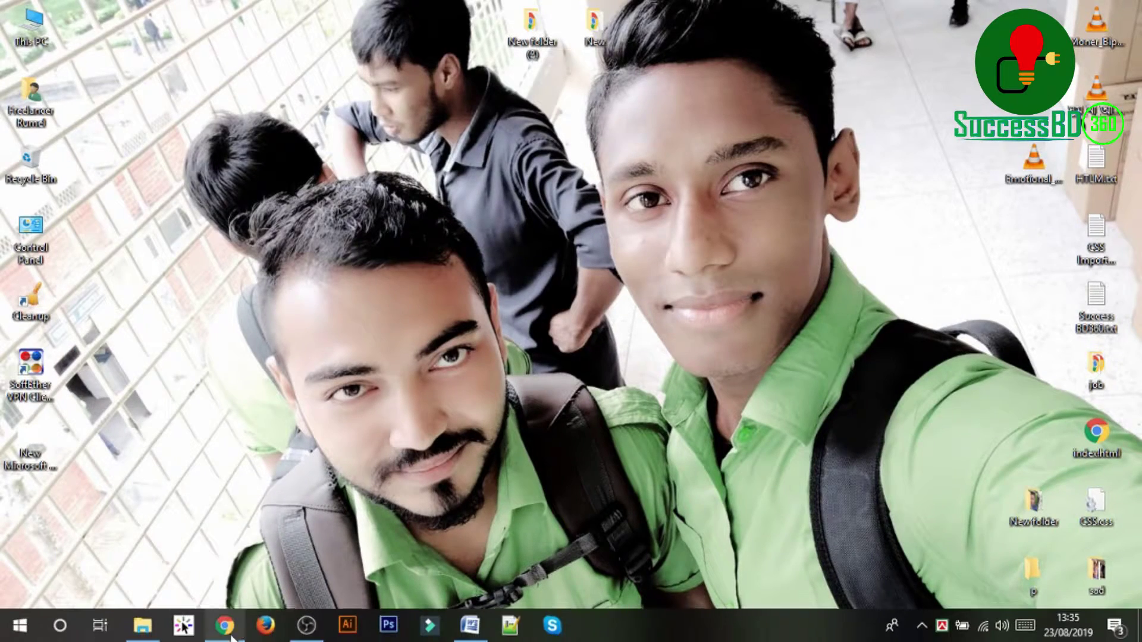
click(225, 625)
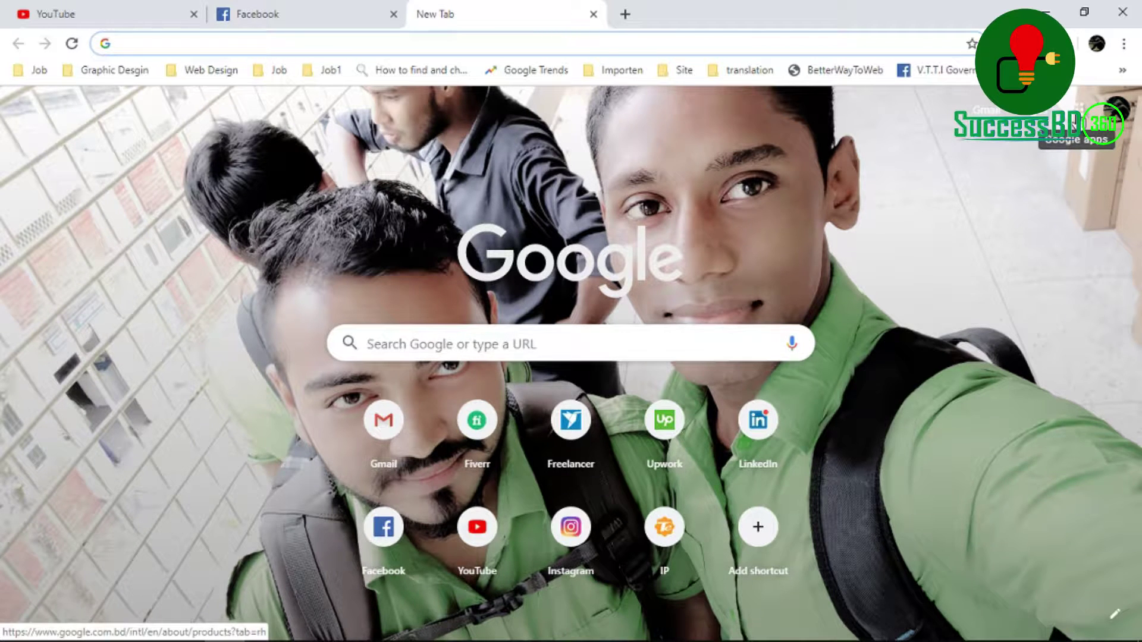
click(1117, 110)
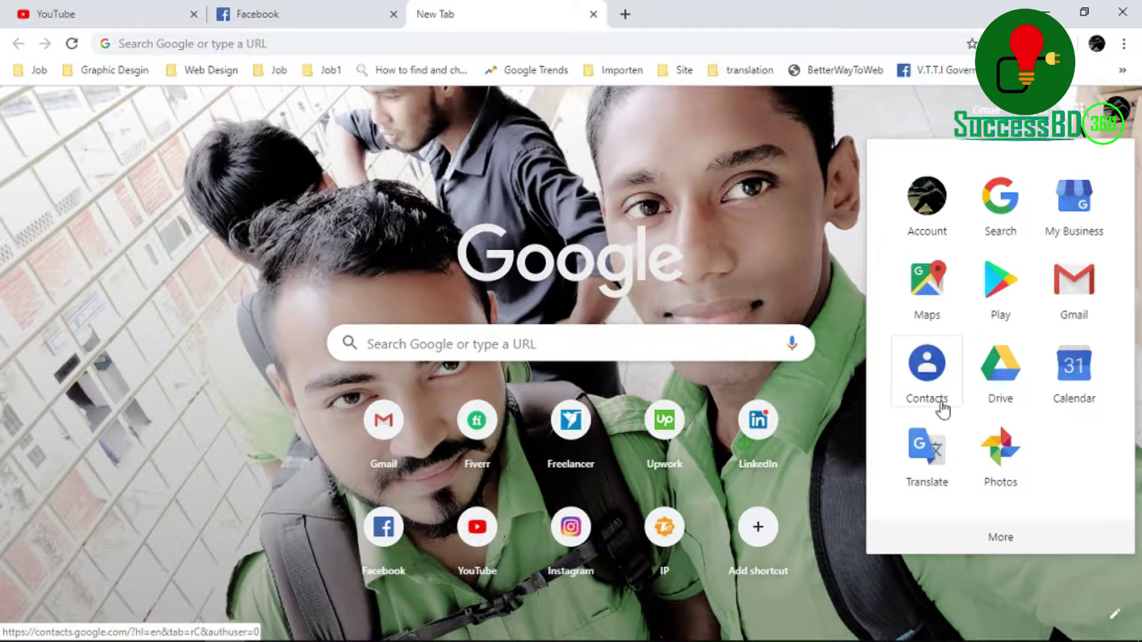
click(1011, 394)
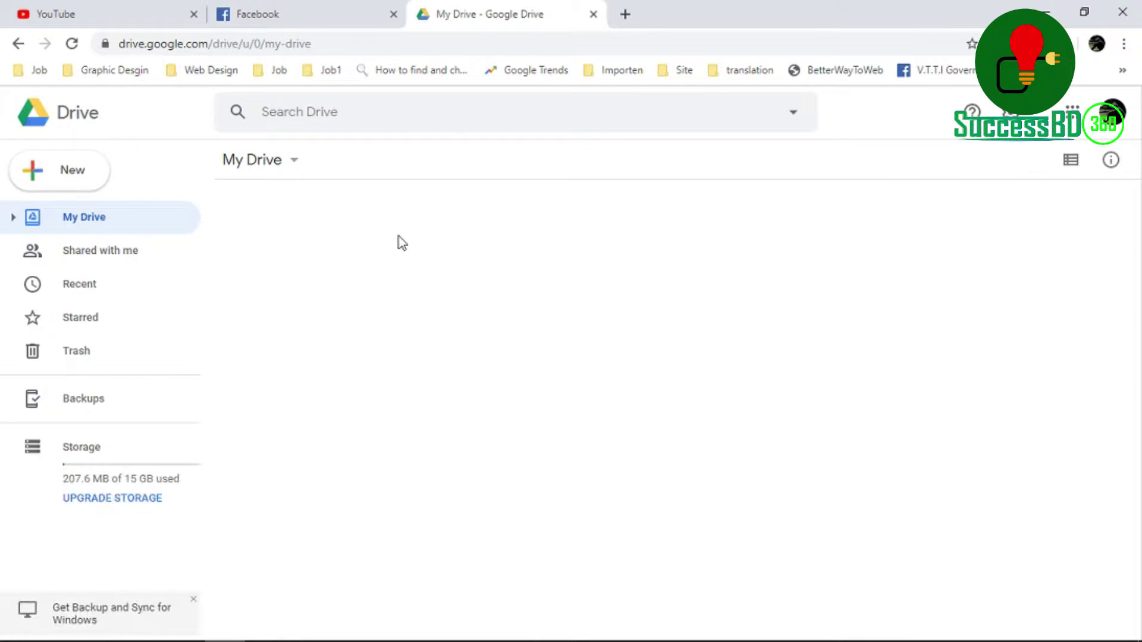
Create a blank Google Docs document from Drive's New menu.
click(70, 175)
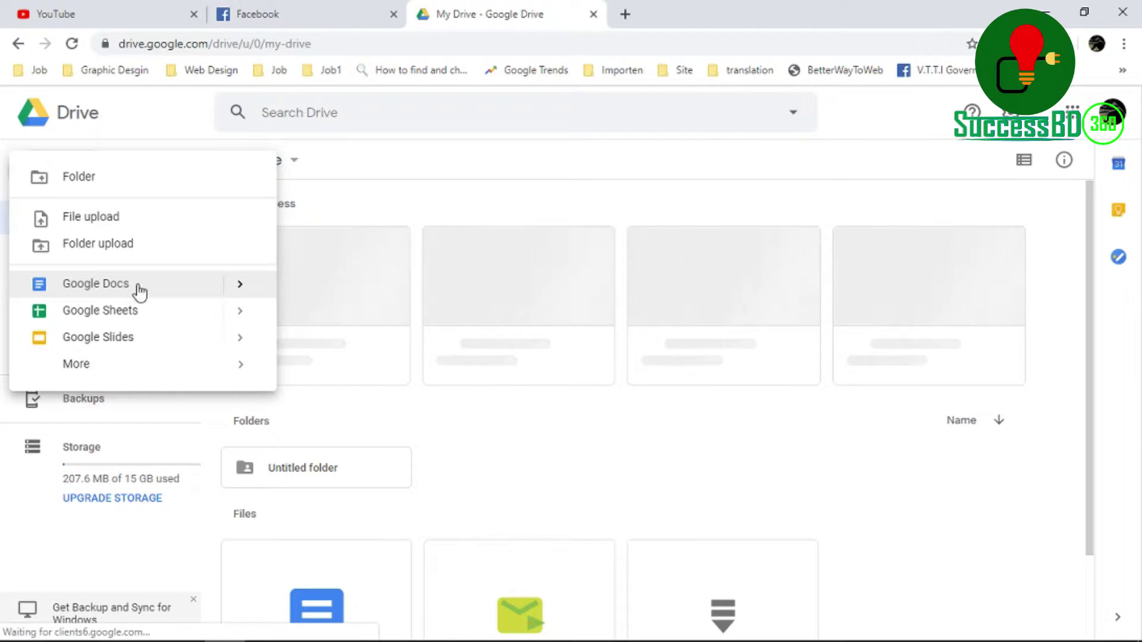
click(168, 290)
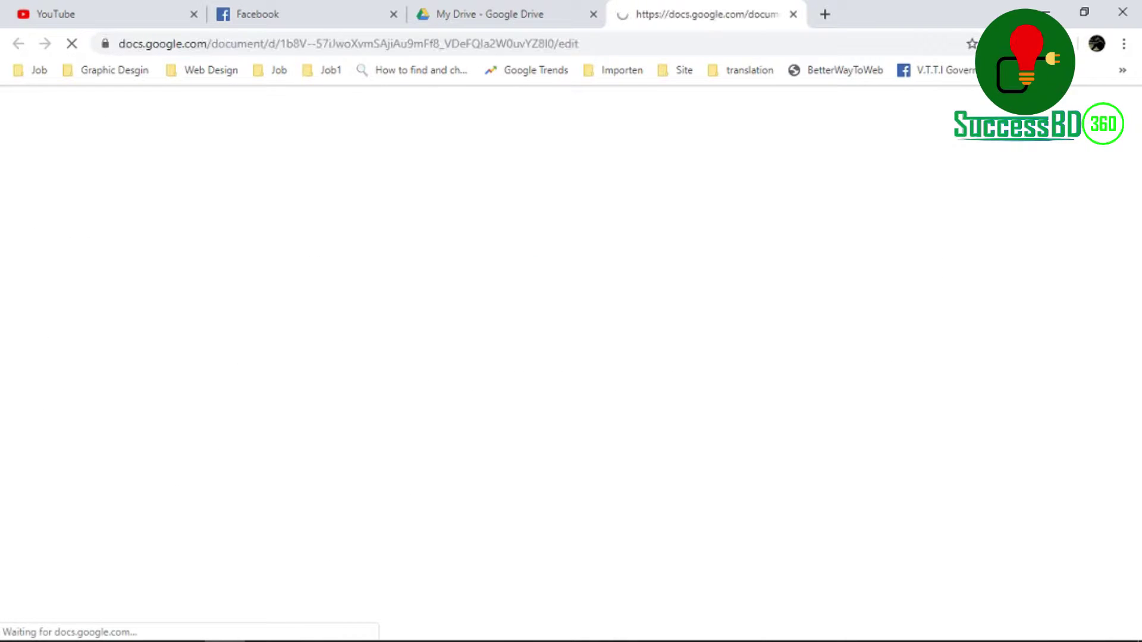
click(470, 635)
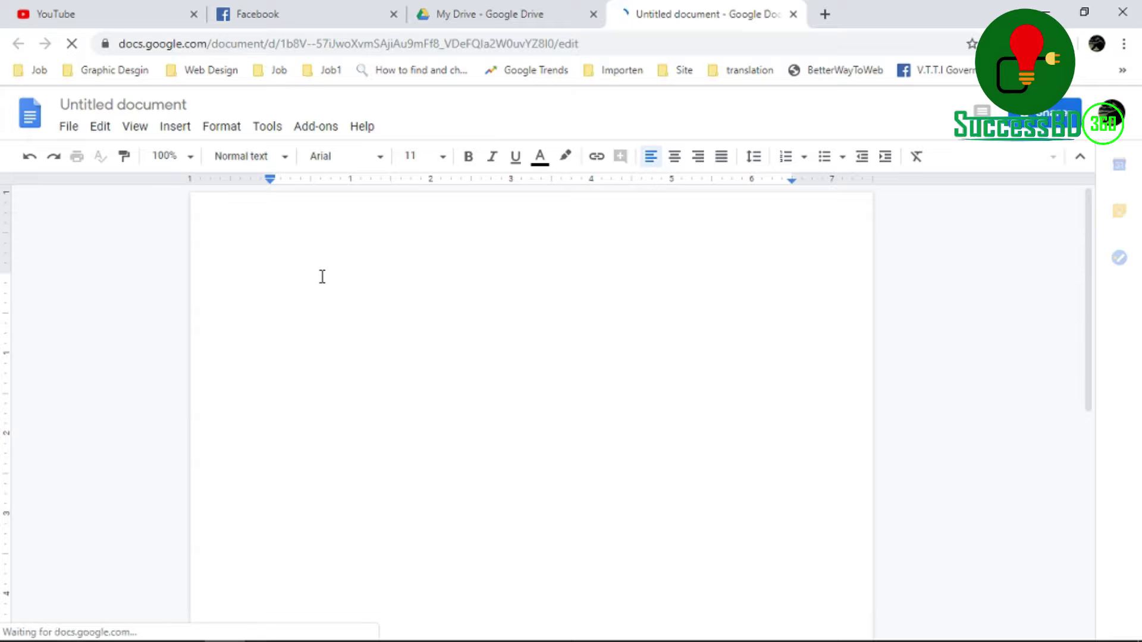
Type and delete the test text 'hgtrhty' to leave the page blank, then open Tools.
text(hgtrhty)
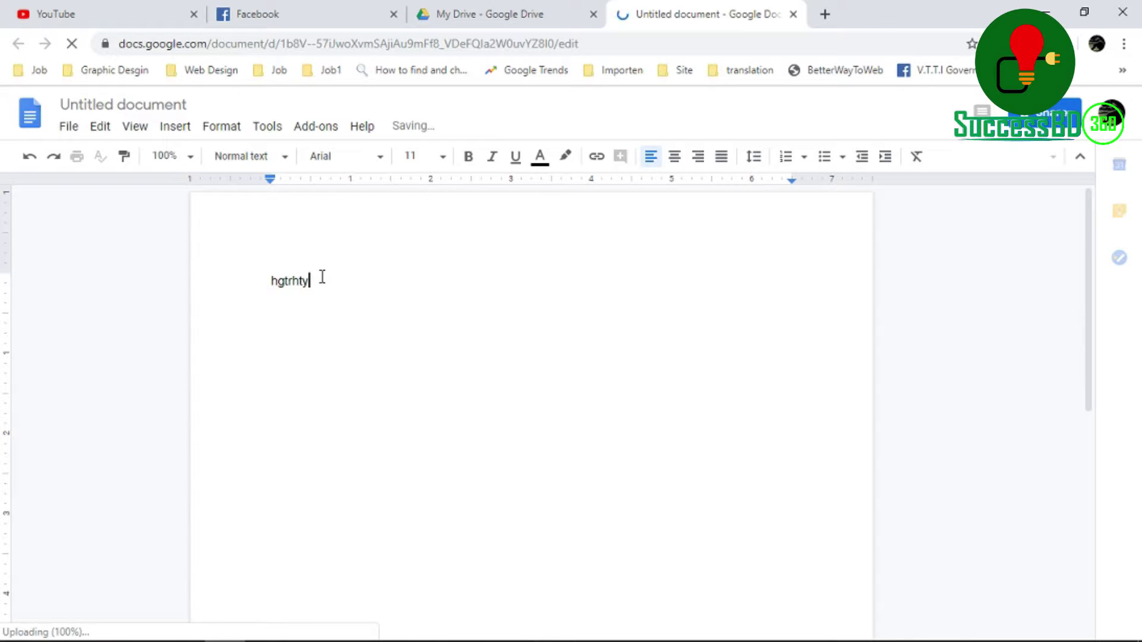
key(ctrl+a)
key(BackSpace)
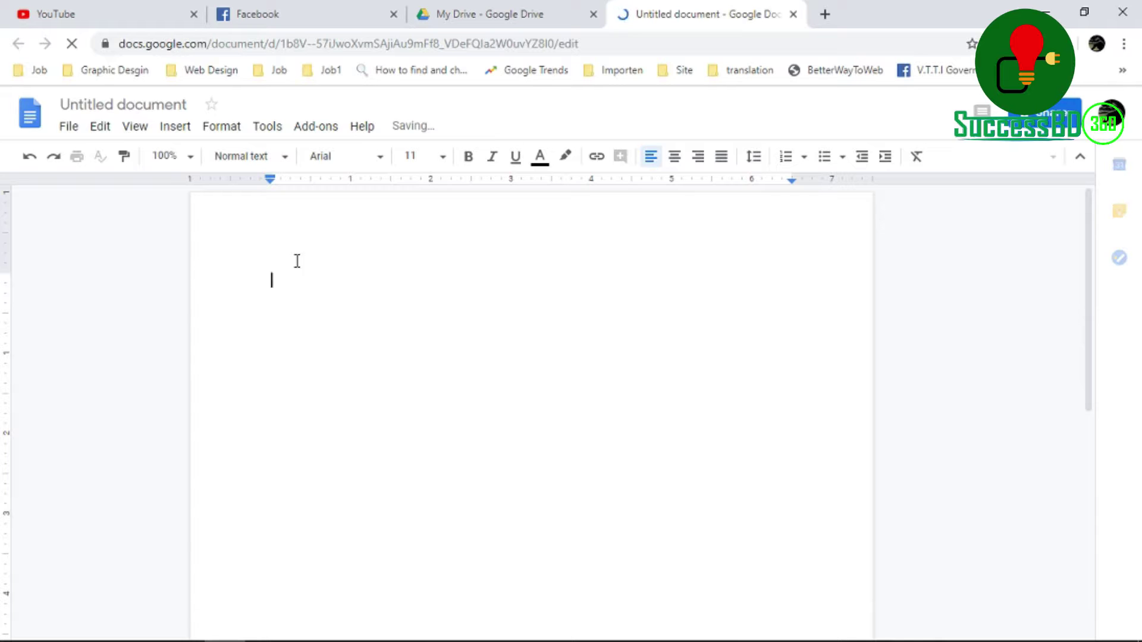
click(267, 129)
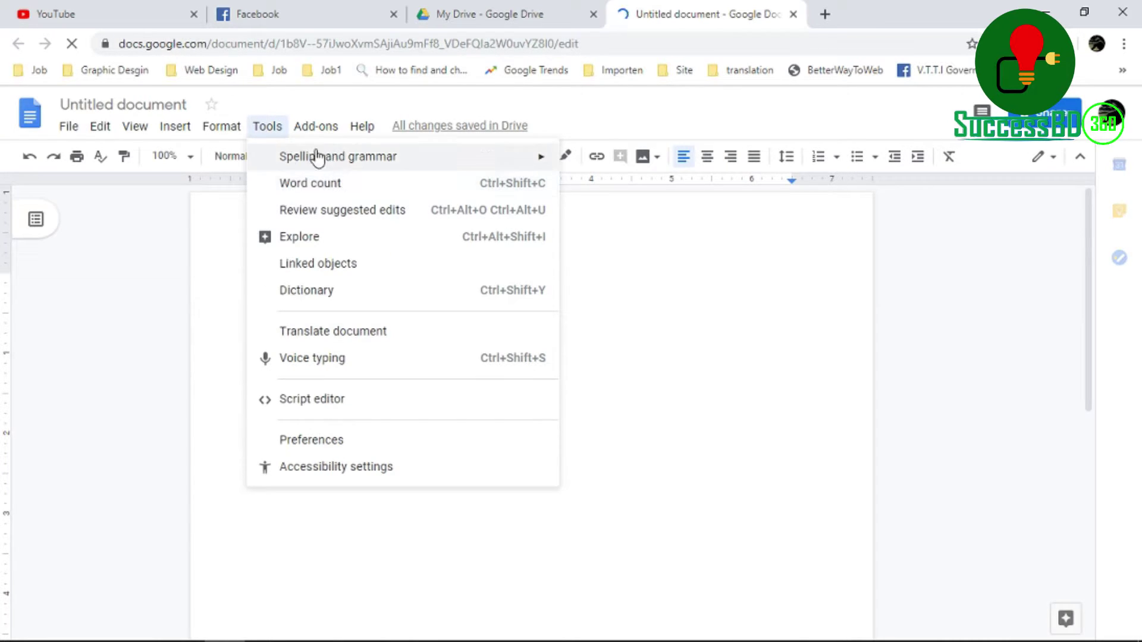
Enable voice typing, move its panel lower, and pick বাংলা (বাংলাদেশ) as the dictation language.
click(327, 360)
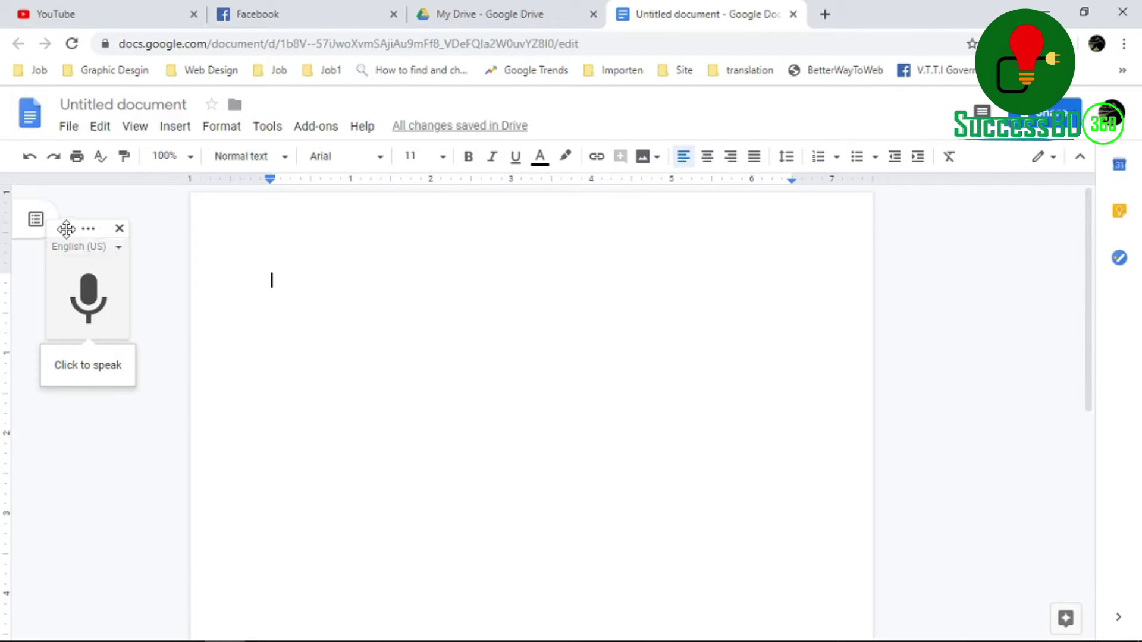
drag(66, 229, 83, 247)
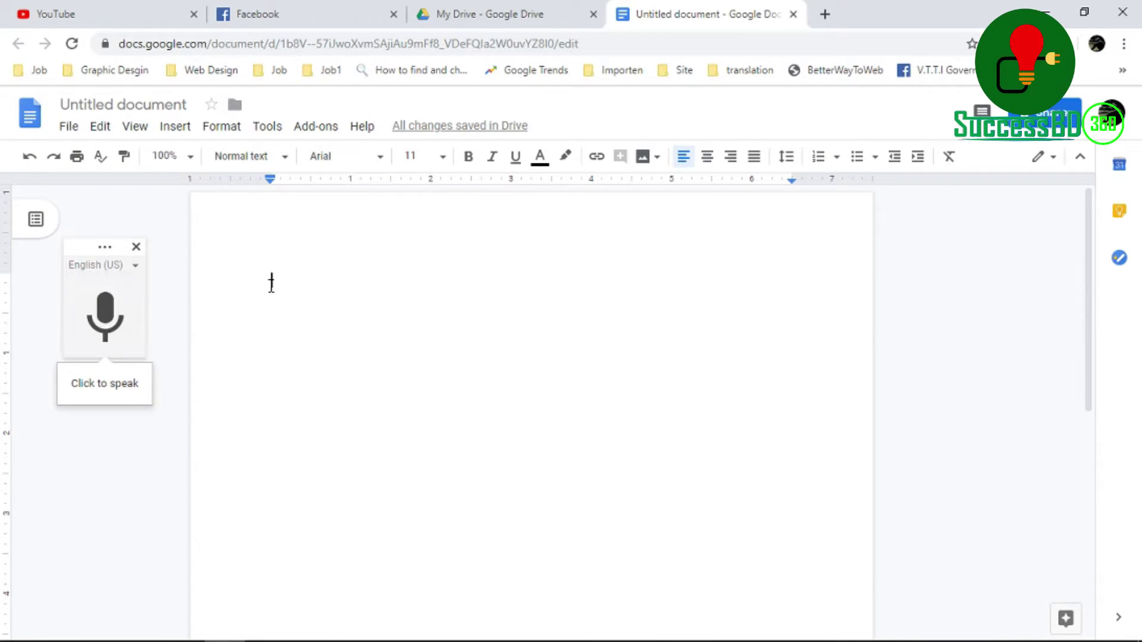
click(133, 273)
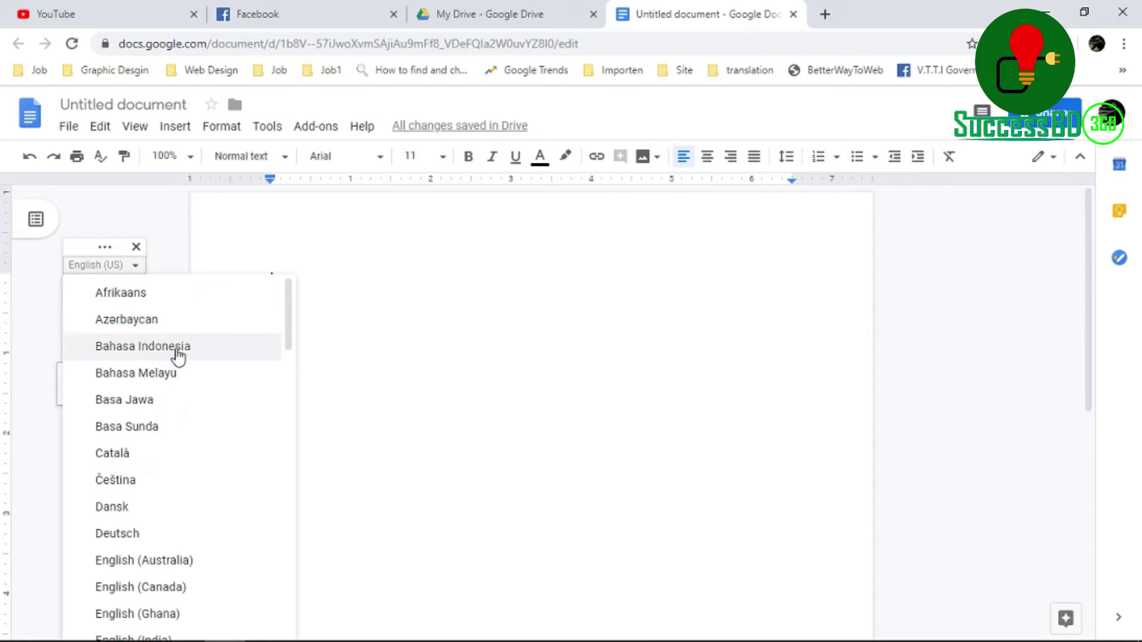
scroll(190, 368, down, 5)
scroll(186, 369, down, 5)
scroll(170, 436, down, 5)
scroll(171, 441, down, 7)
scroll(171, 441, down, 4)
scroll(171, 441, down, 1)
scroll(179, 428, down, 2)
scroll(185, 417, down, 4)
scroll(186, 418, down, 3)
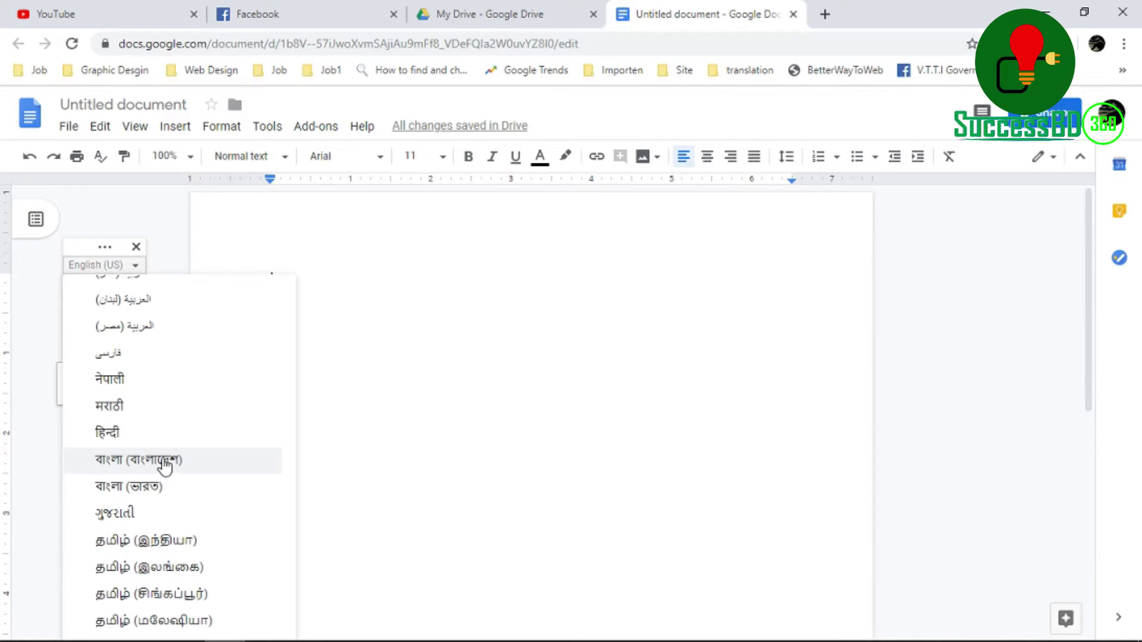
click(166, 465)
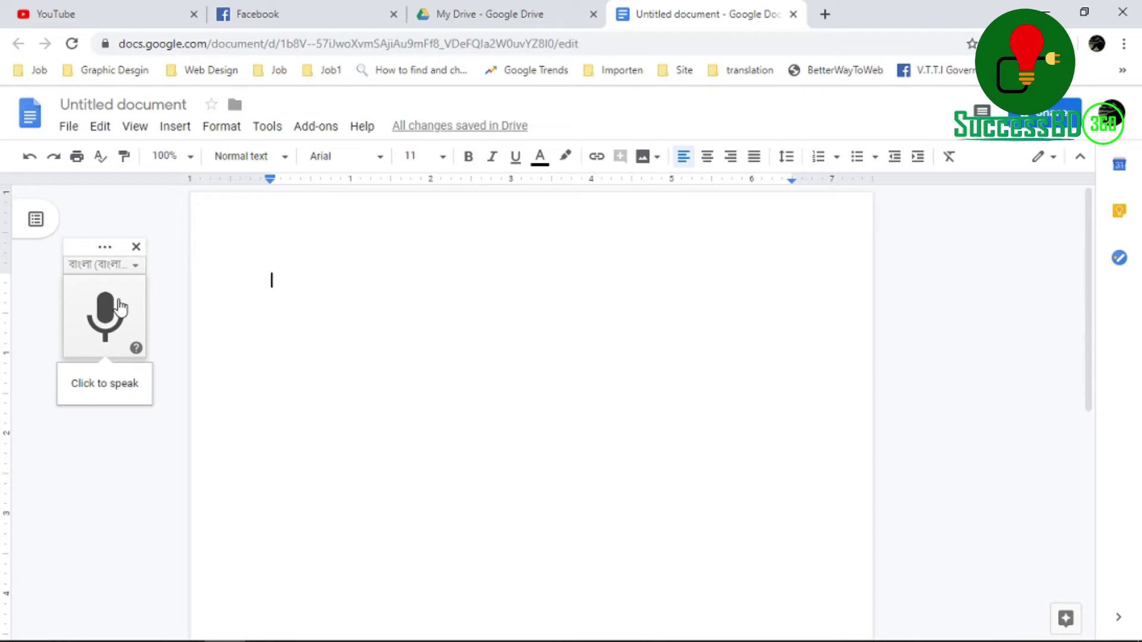
Dictate a Bangla sentence into the page using the microphone, then check the dictated line.
click(118, 307)
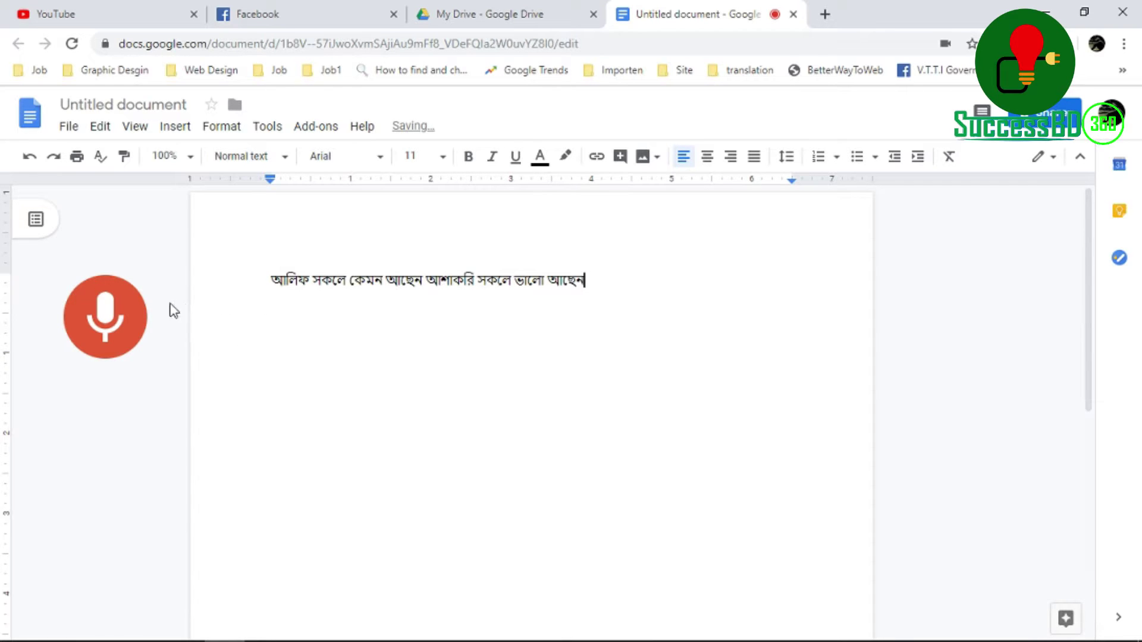
click(92, 331)
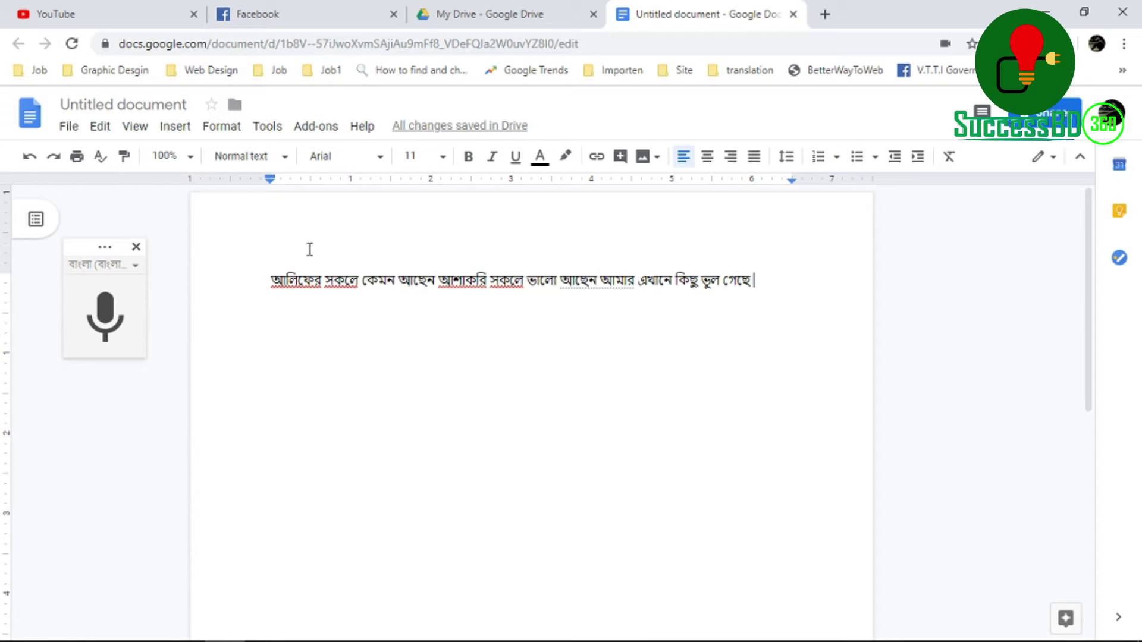
drag(785, 285, 217, 271)
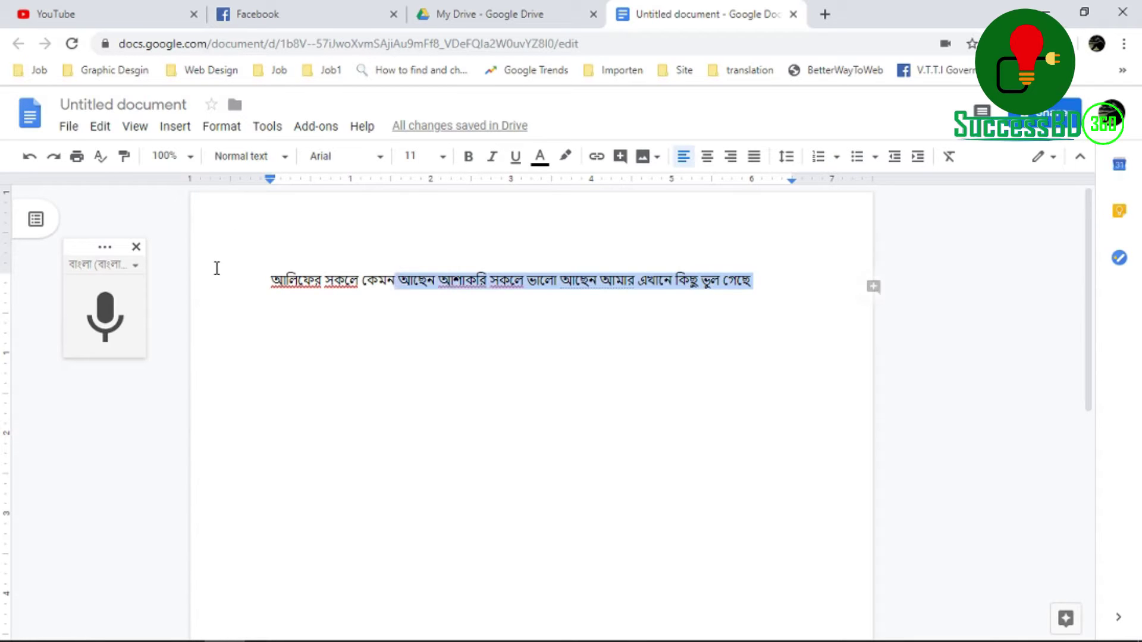
click(465, 298)
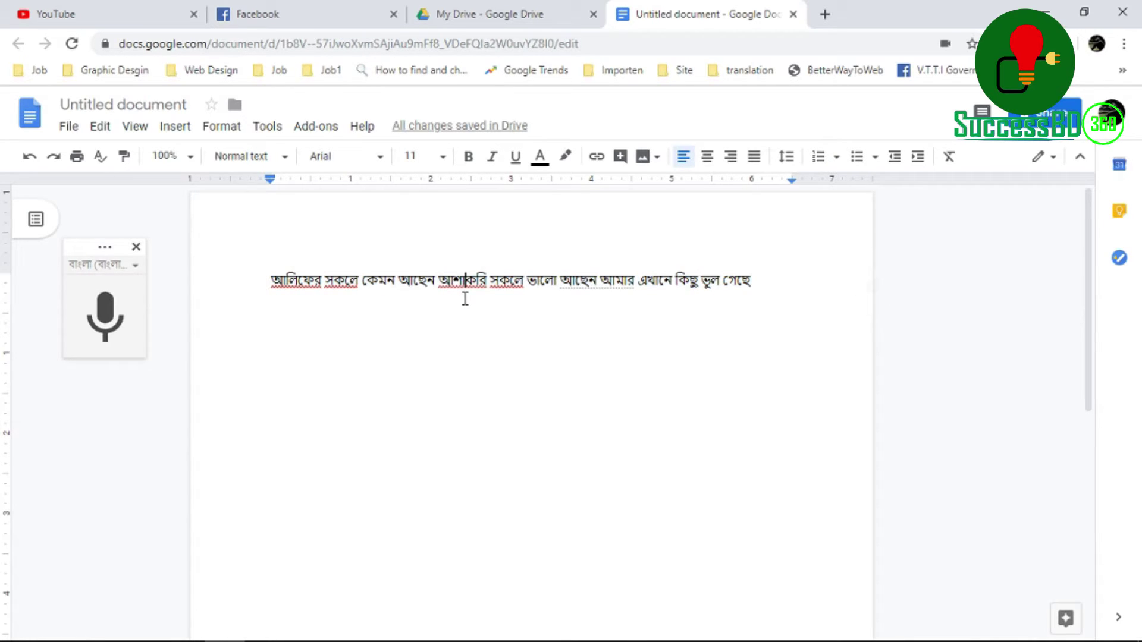
Download the document as Microsoft Word (.docx) and open Untitled document.docx.
click(59, 127)
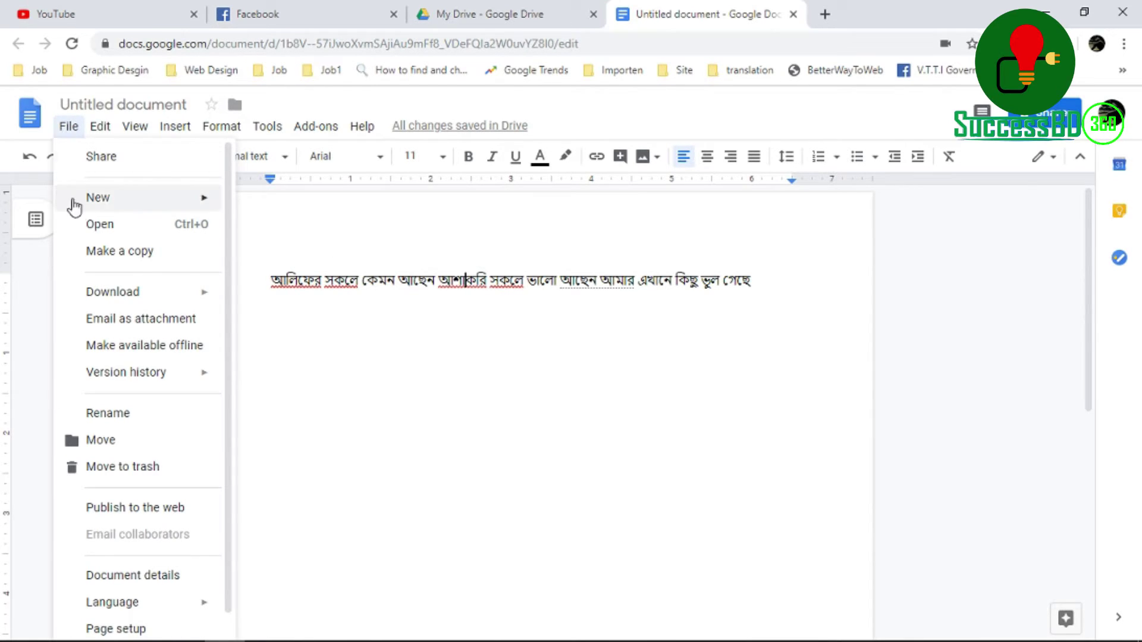
mouse_move(113, 292)
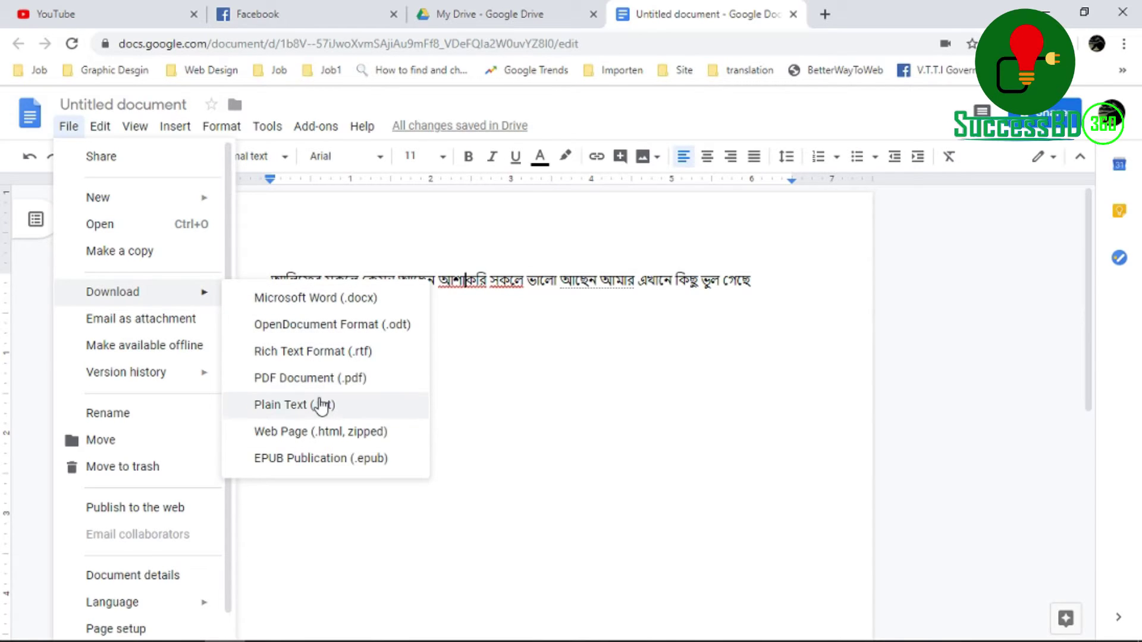
click(354, 308)
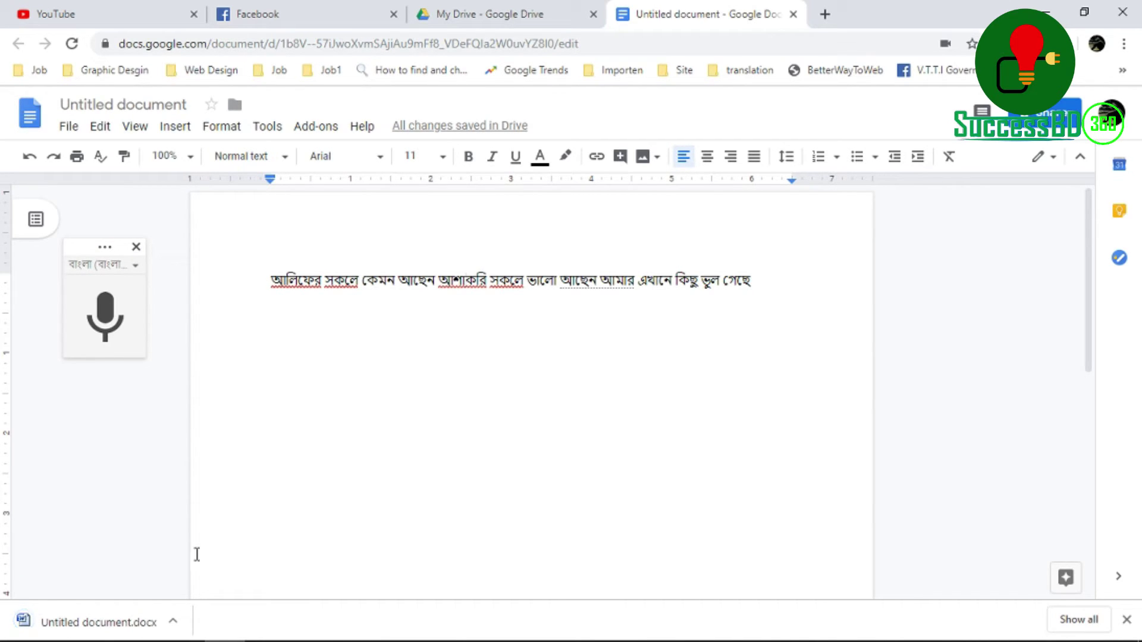
click(131, 618)
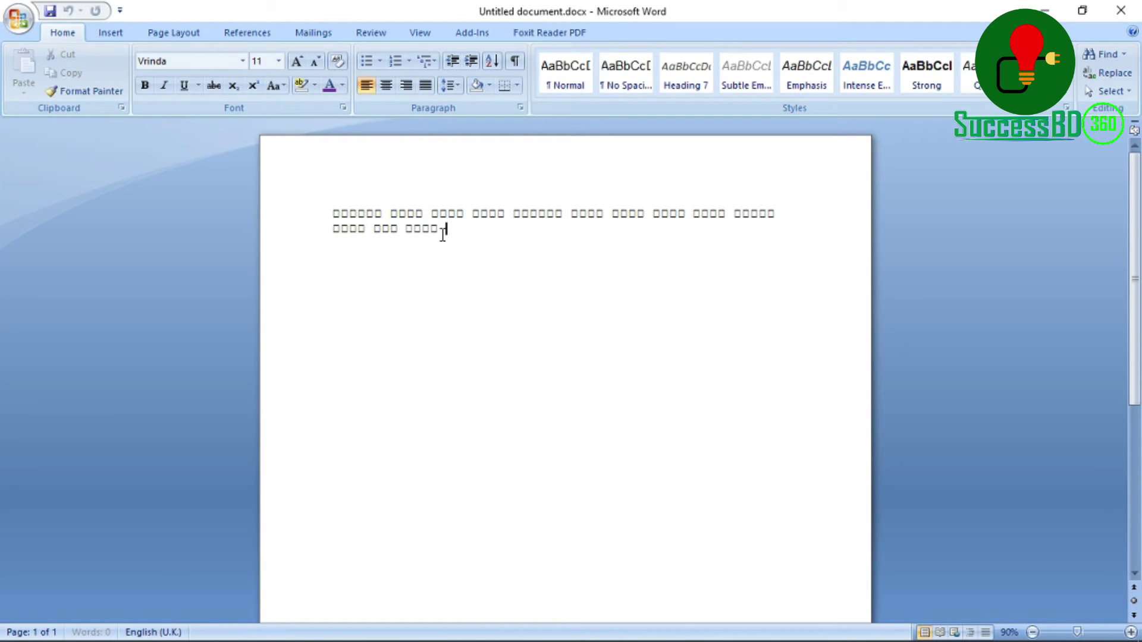
Apply the SutonnyMJ font to the box-character line so it renders as Bangla.
drag(446, 229, 257, 192)
click(242, 61)
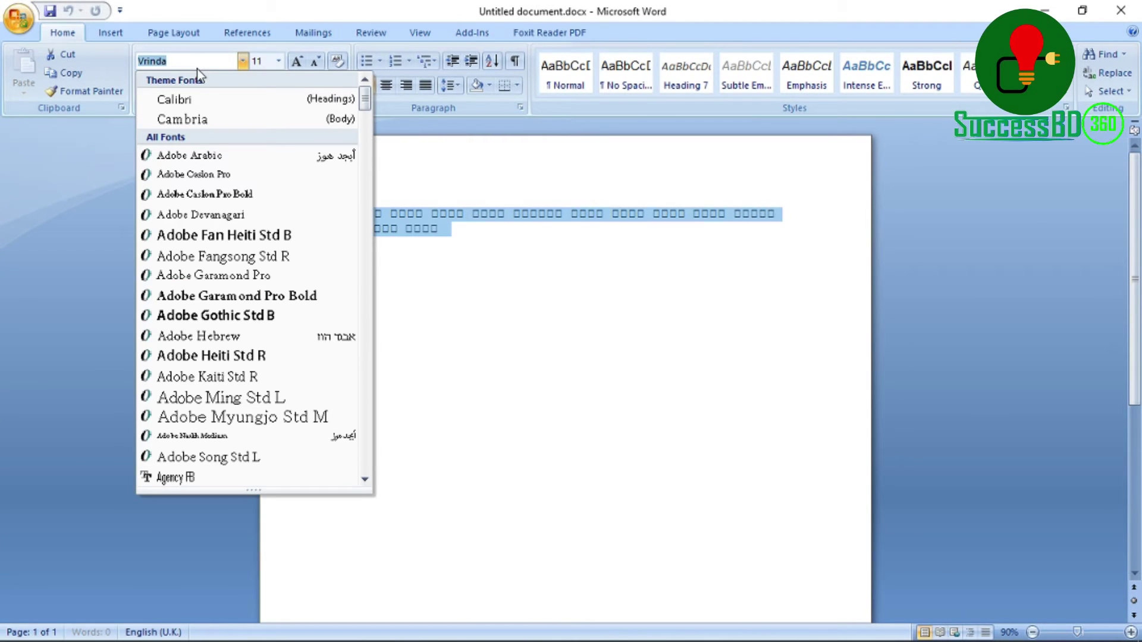
text(S)
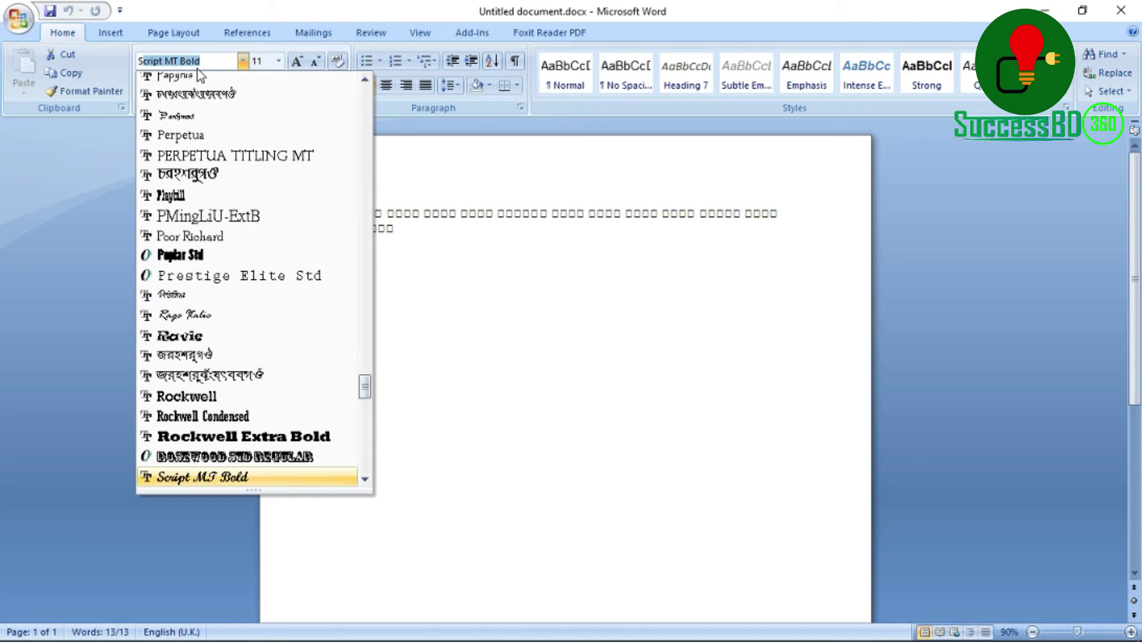
text(u)
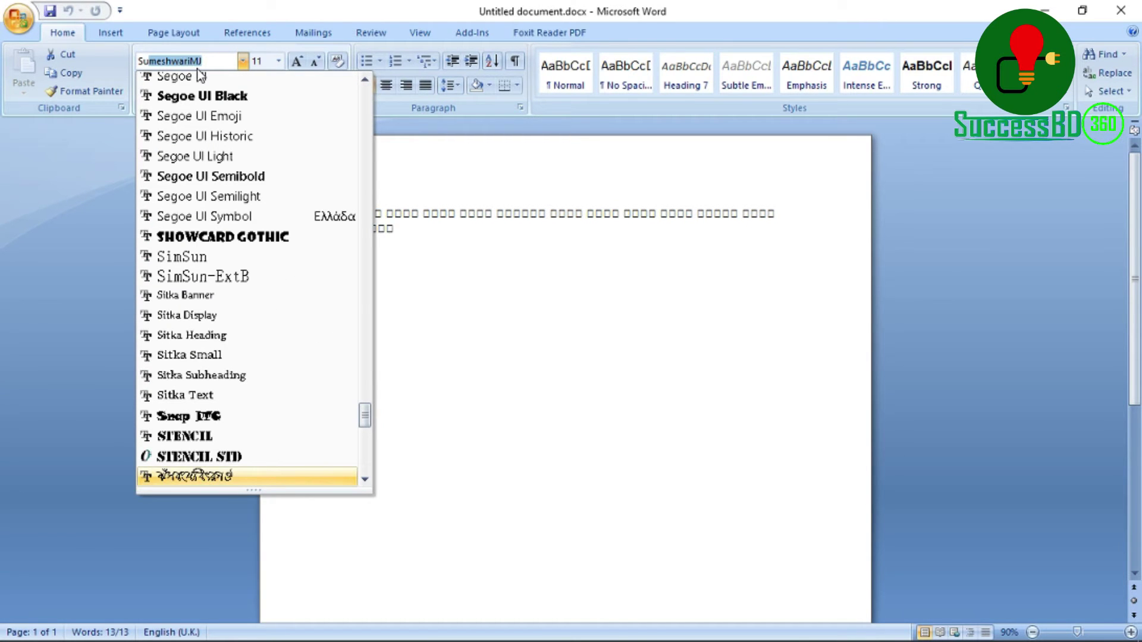
text(tonnyMJ)
key(Return)
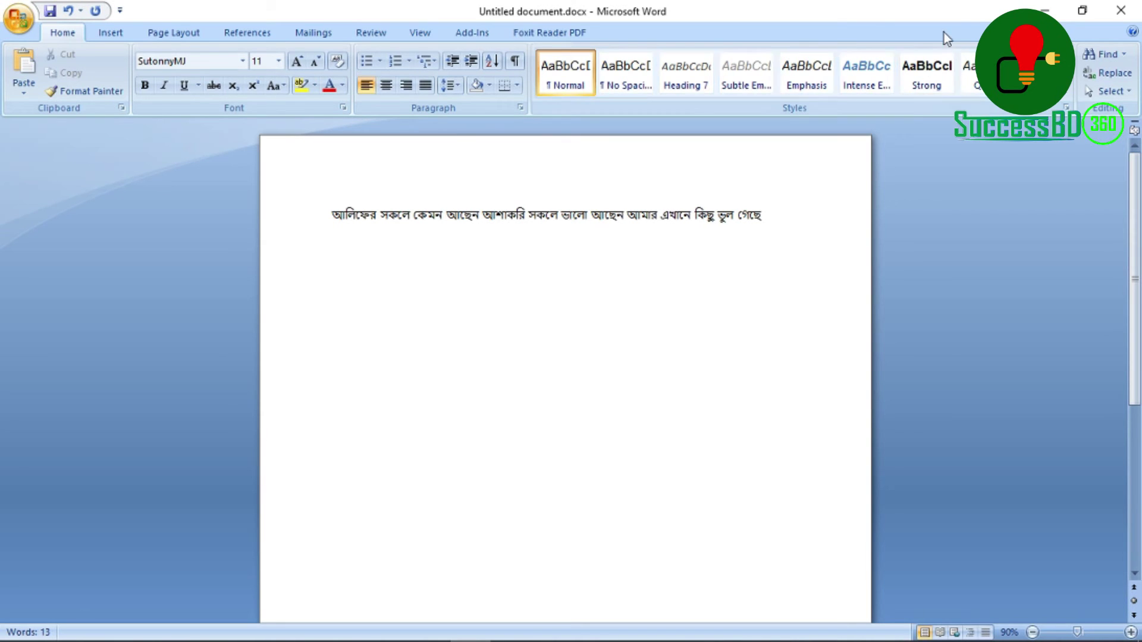
Minimize Word, Chrome and the Downloads folder holding Untitled document.docx to show the desktop.
click(1045, 11)
click(1044, 11)
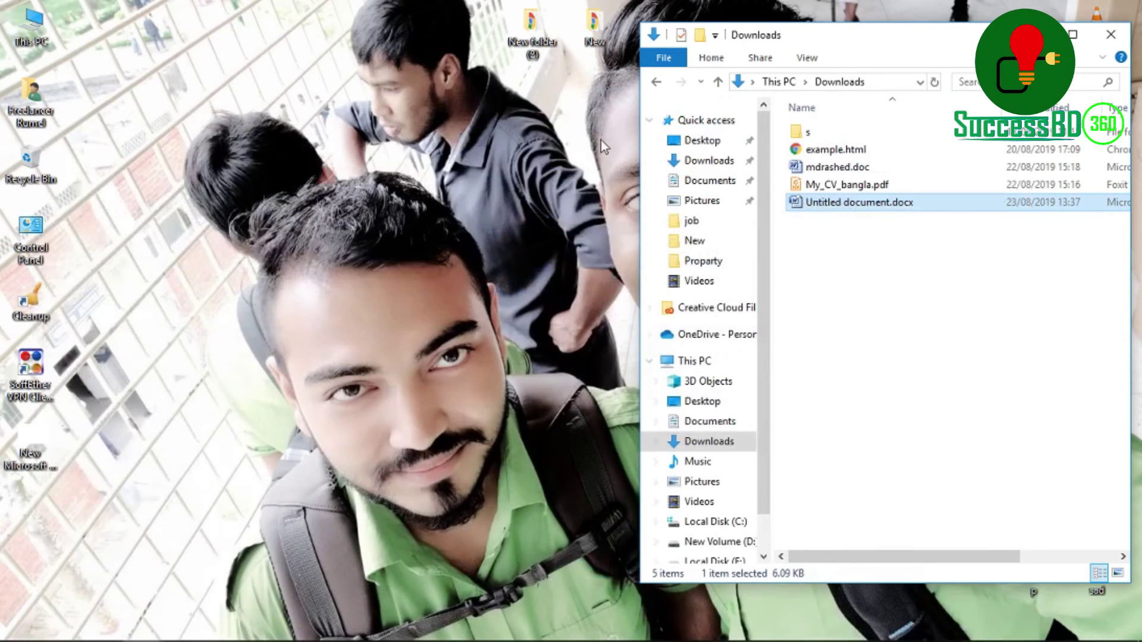
click(1036, 35)
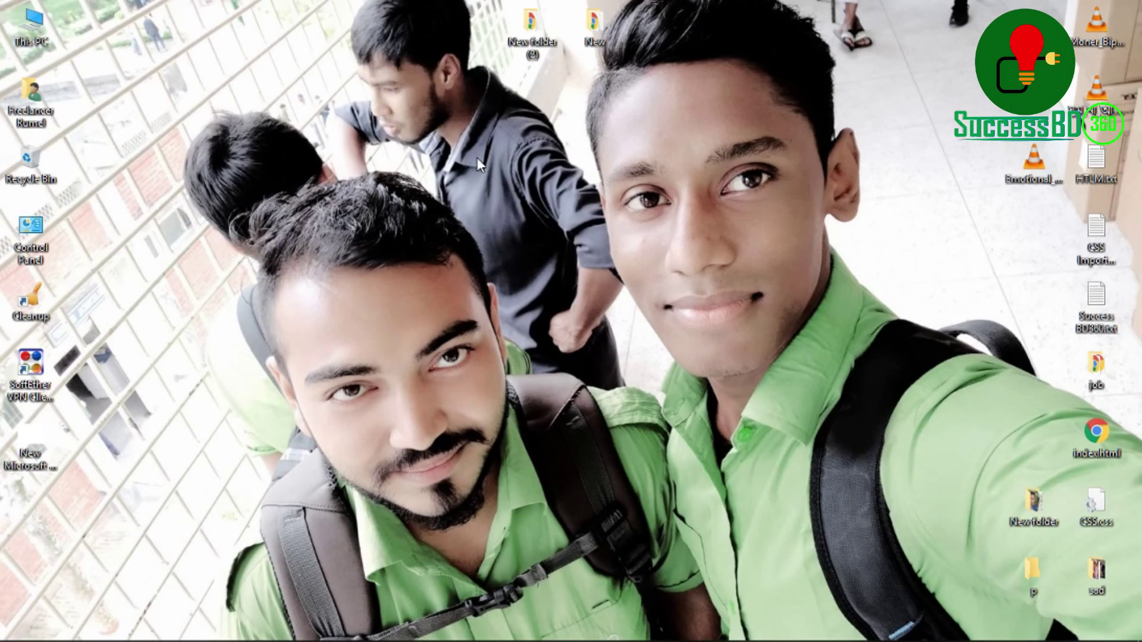